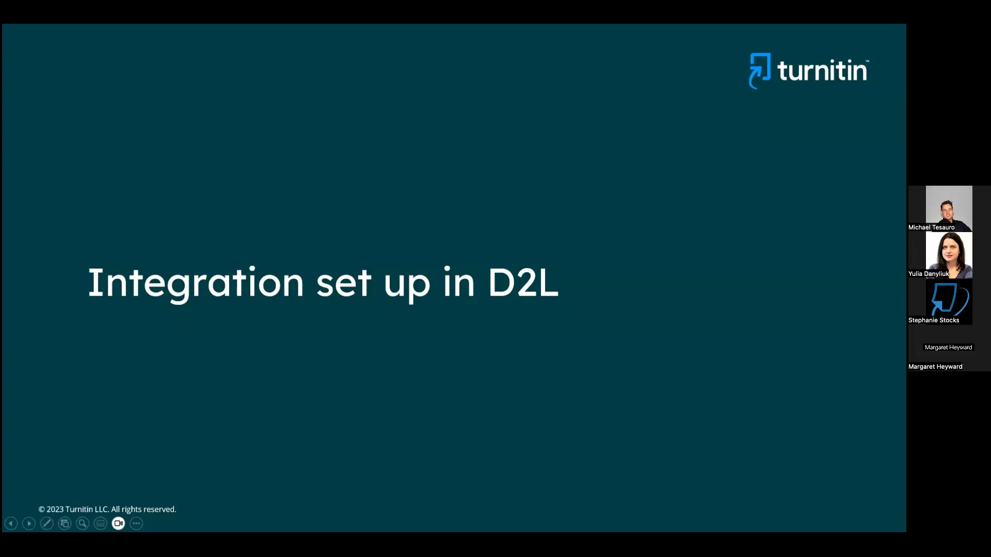
Show the Edit Tool Provider option for the legacy api.turnitin.com entry in External Learning Tools
{"action": "left_click", "coordinate": [232, 411]}
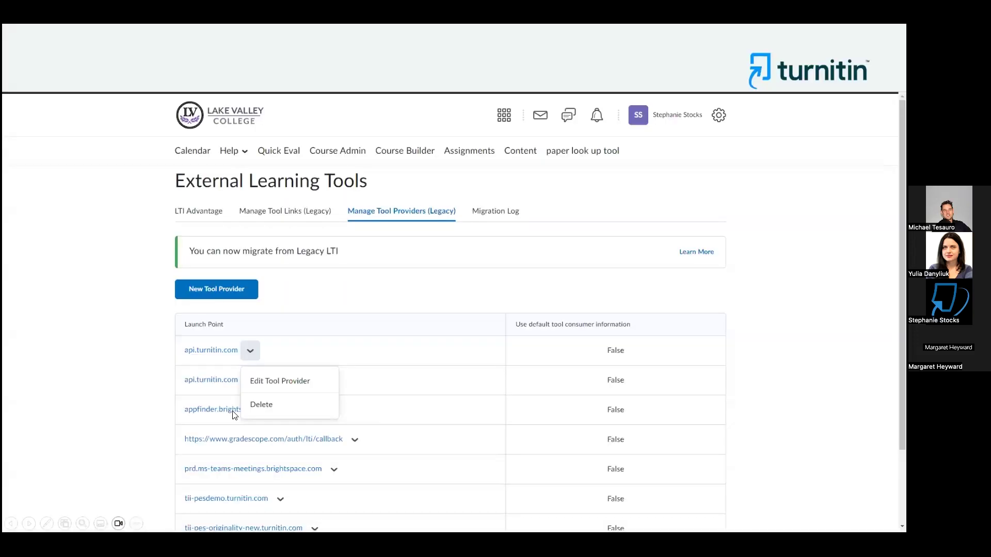
{"action": "left_click", "coordinate": [127, 413]}
{"action": "left_click", "coordinate": [127, 413]}
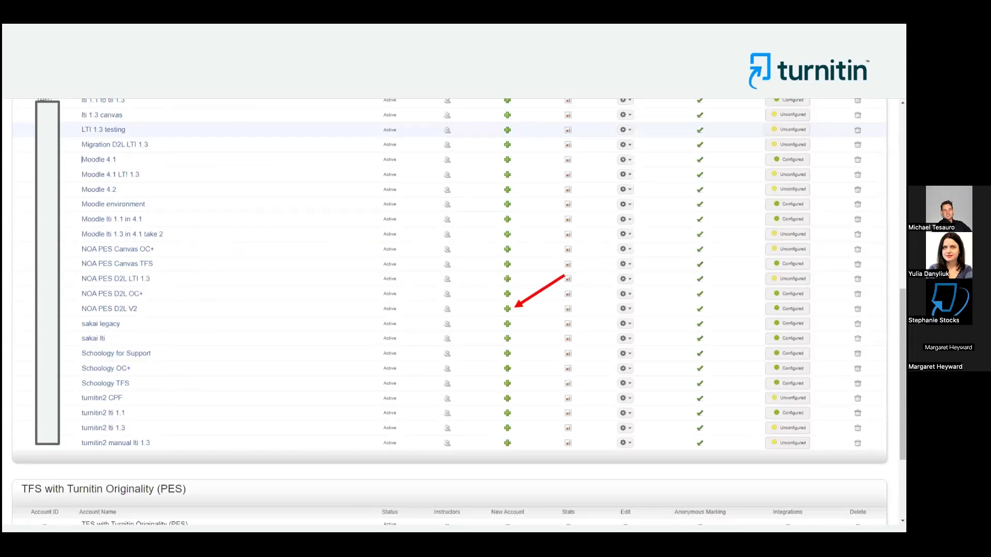
Open Integrations Configuration from the Configured badge on the NOA PES D2L V2 account
{"action": "key", "text": "Right"}
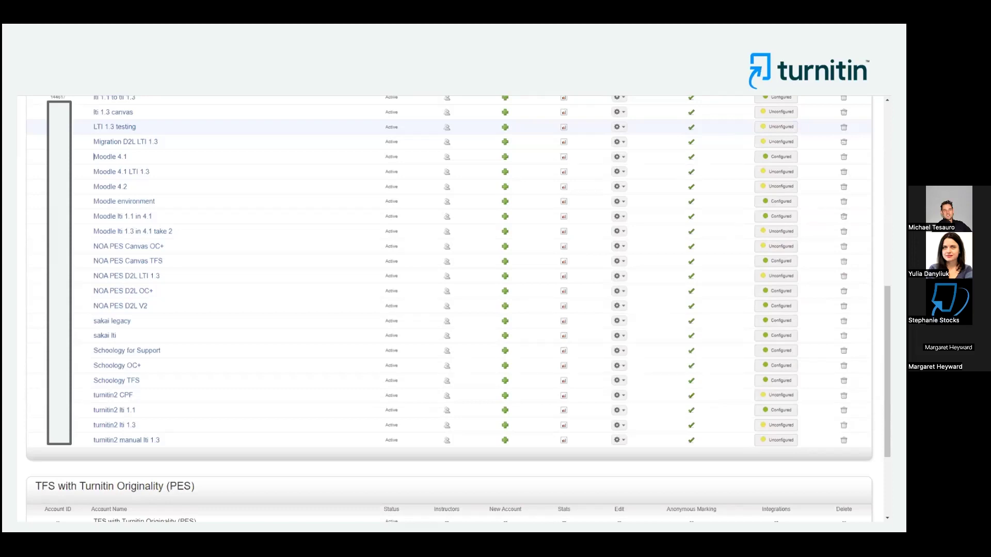
{"action": "key", "text": "Right"}
{"action": "key", "text": "Right"}
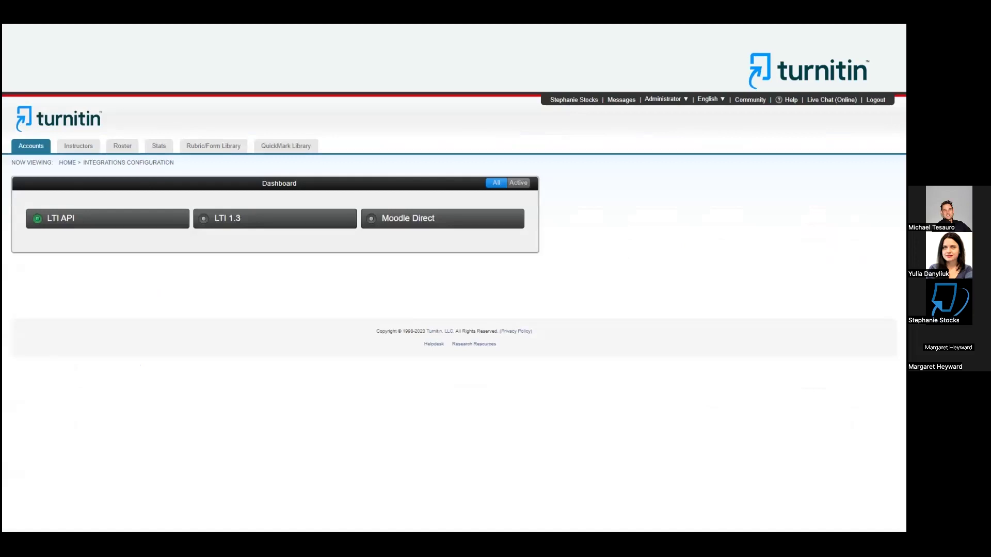
Begin LTI 1.3 setup with Brightspace as LMS provider, named 'Brightspace Registration'
{"action": "key", "text": "Right"}
{"action": "key", "text": "Right"}
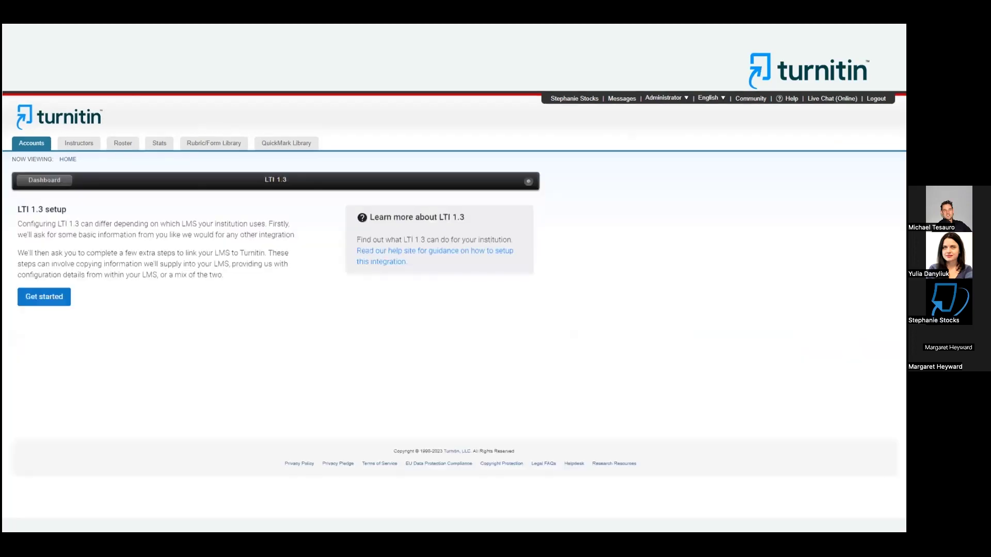
{"action": "key", "text": "Right"}
{"action": "key", "text": "Right"}
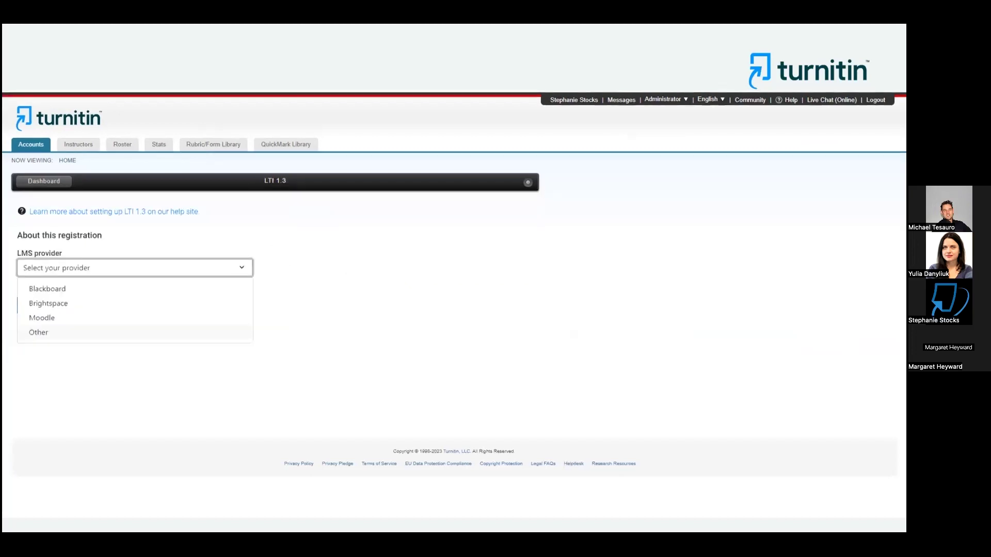
{"action": "key", "text": "Right"}
{"action": "key", "text": "Right"}
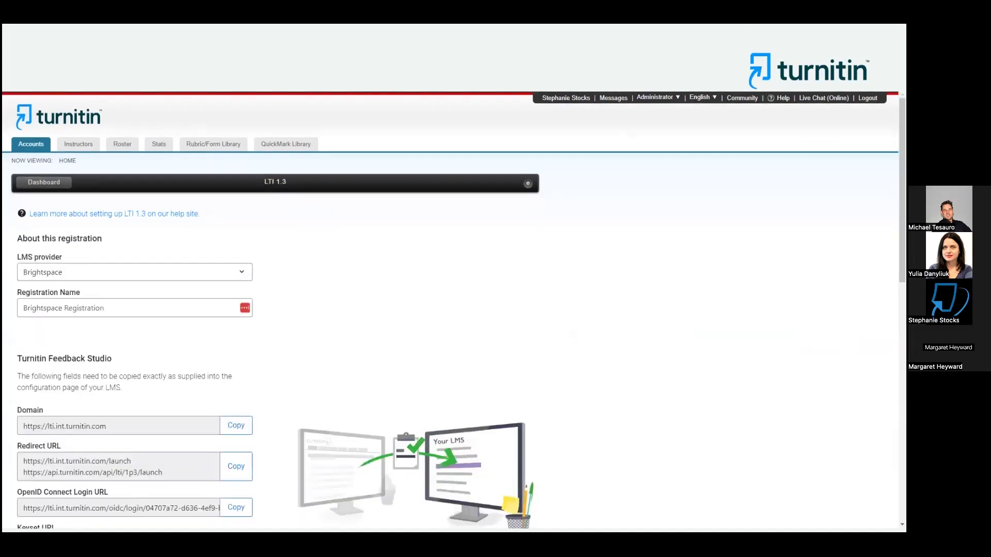
{"action": "key", "text": "Right"}
{"action": "key", "text": "Right"}
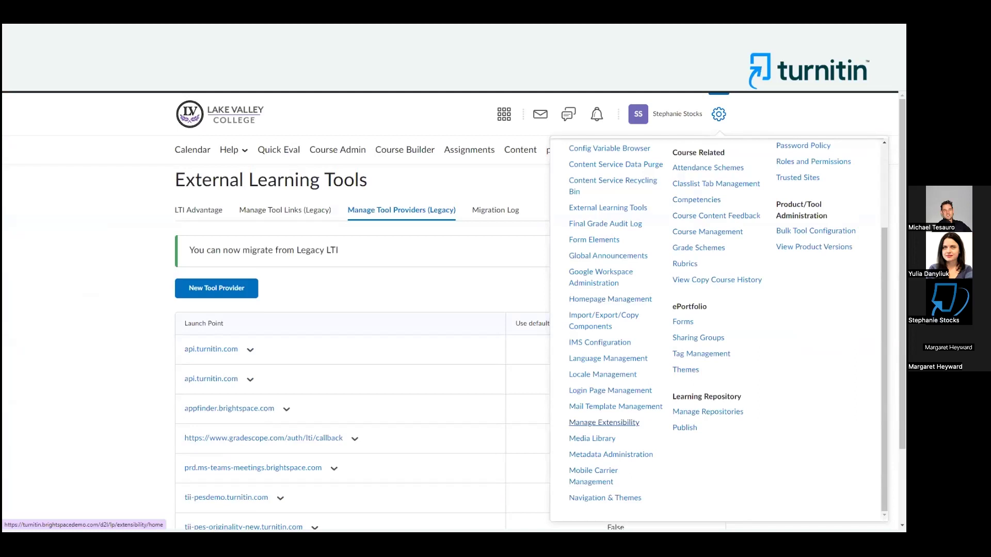
Reach the standard Register a Tool form via Manage Extensibility > LTI Advantage > Register Tool
{"action": "key", "text": "Right"}
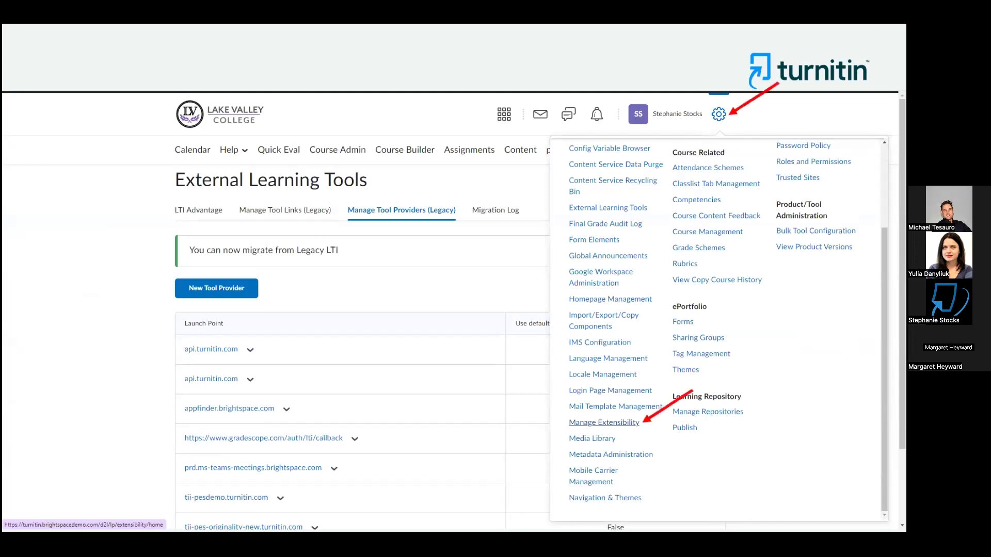
{"action": "key", "text": "Right"}
{"action": "key", "text": "Right"}
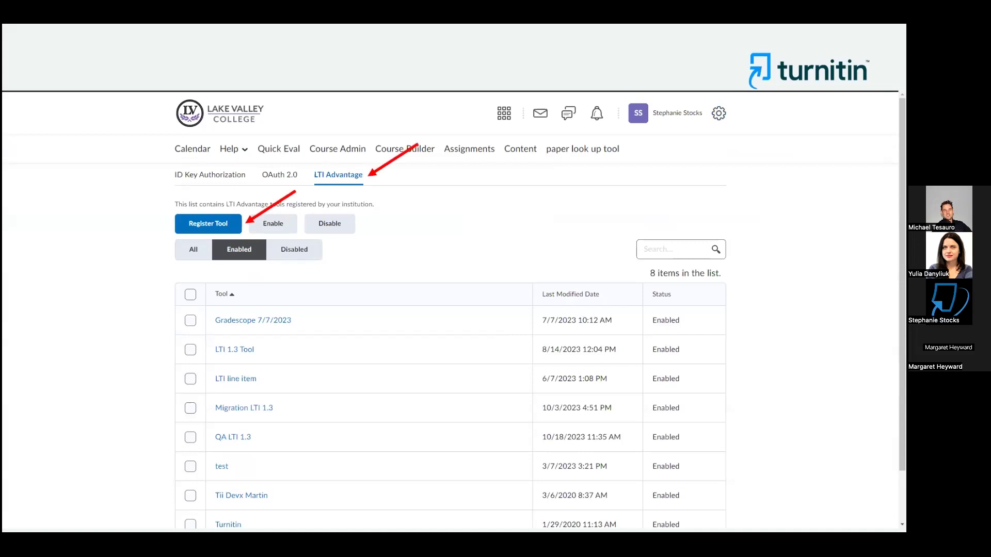
{"action": "key", "text": "Right"}
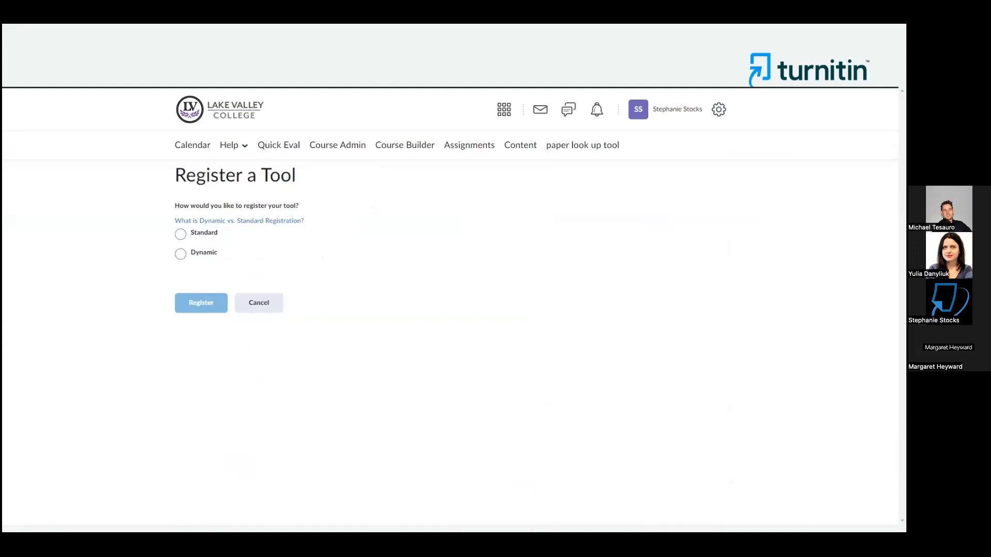
{"action": "key", "text": "Right"}
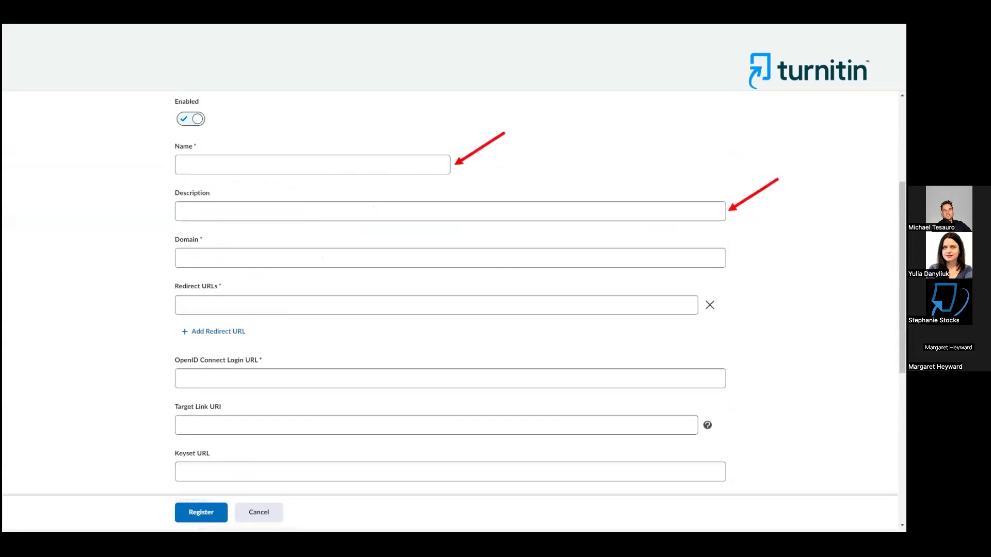
{"action": "key", "text": "Right"}
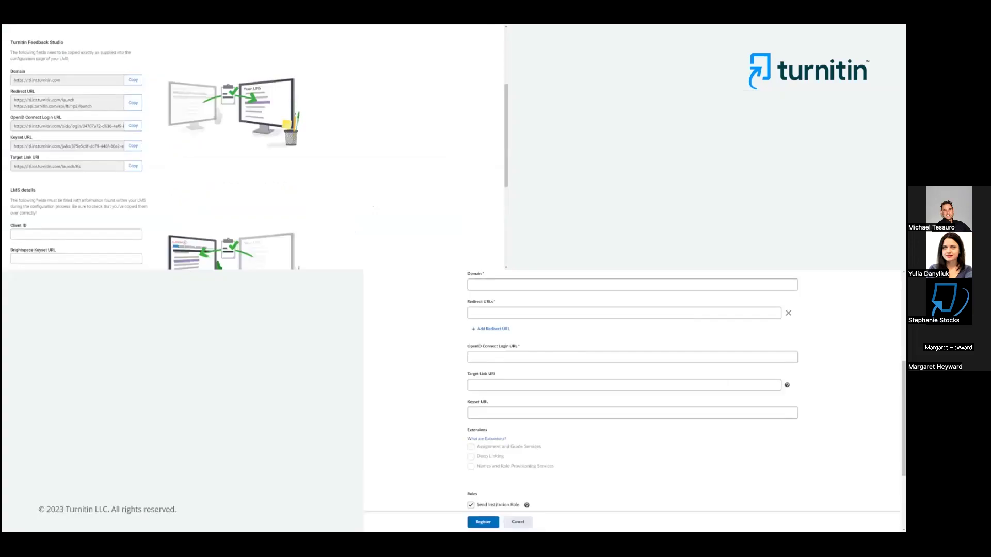
Map Turnitin's Domain, Redirect URLs and Keyset URL to the matching Brightspace registration fields
{"action": "key", "text": "Right"}
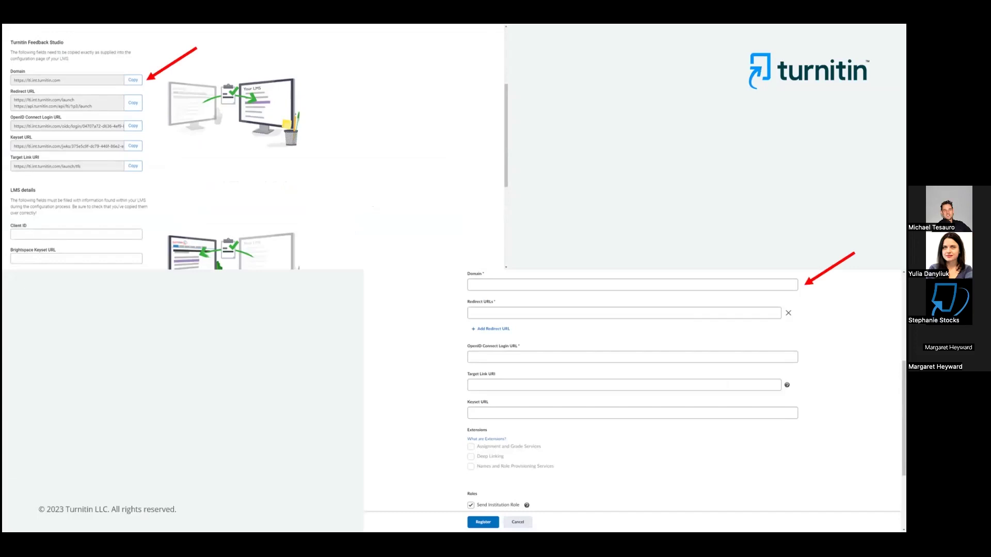
{"action": "key", "text": "Right"}
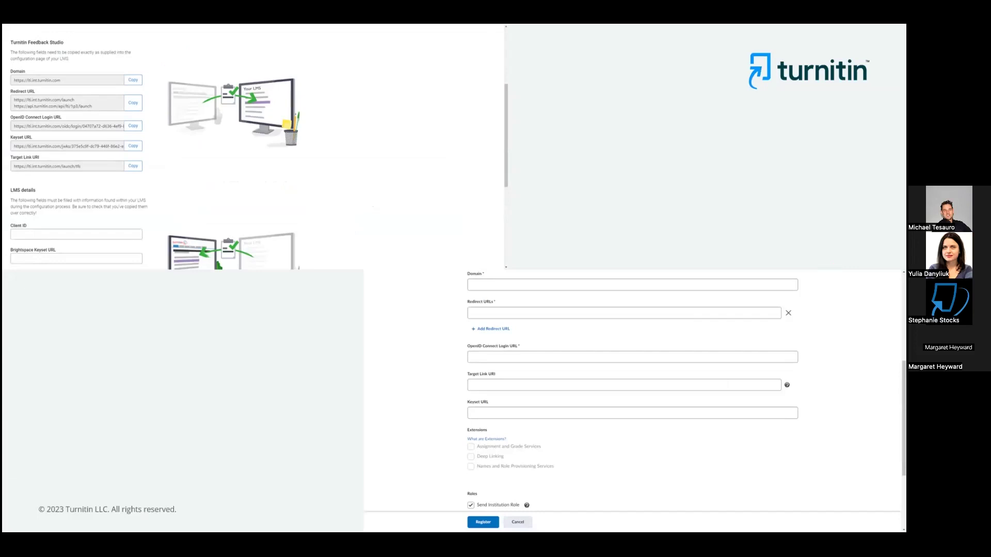
{"action": "key", "text": "Right"}
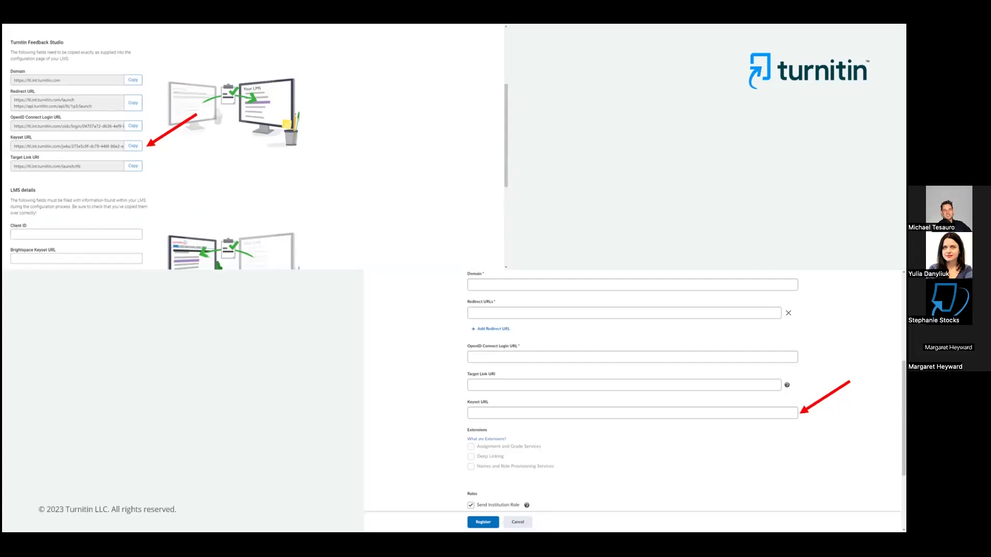
Save the registration to reveal the generated Client Id and Keyset, token and issuer URLs
{"action": "key", "text": "Right"}
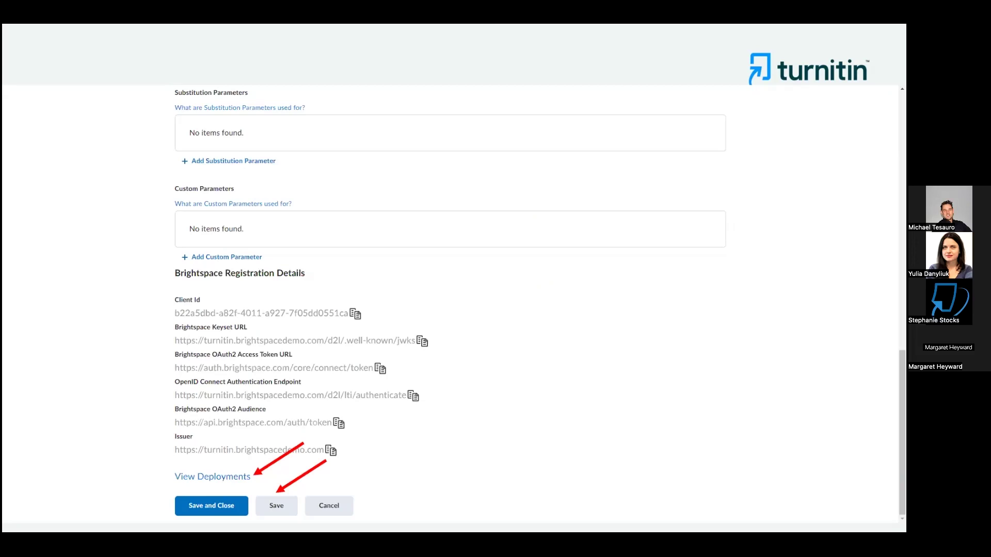
Show the LTI Advantage deployments list and where a New Deployment begins
{"action": "key", "text": "Right"}
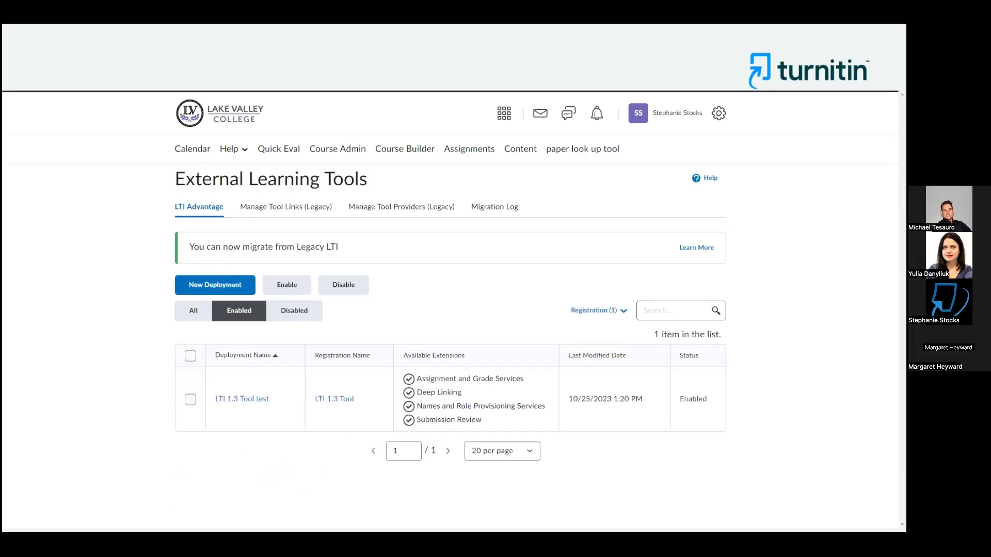
{"action": "key", "text": "Right"}
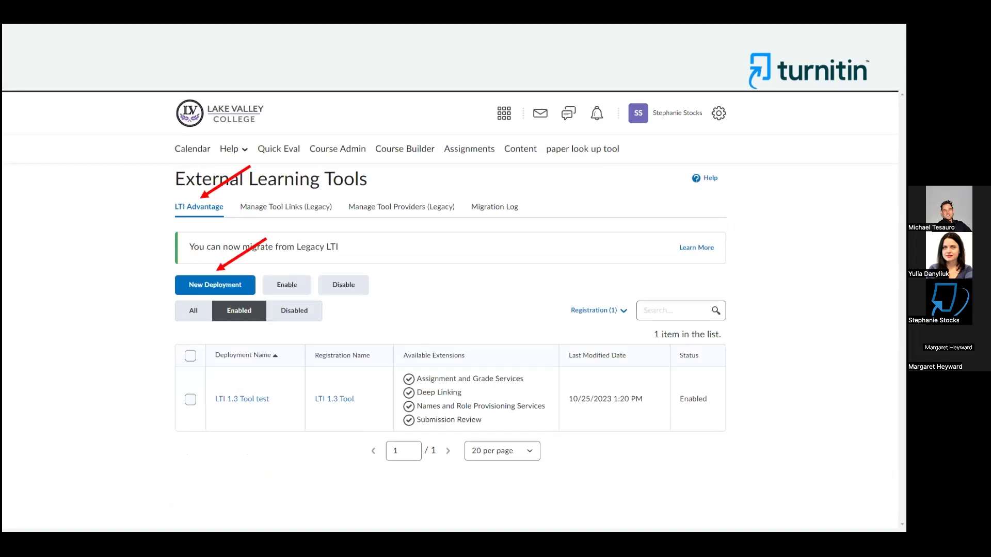
Enable the deployment, select the tool, and share Org Unit, User and Link information with all four extensions
{"action": "key", "text": "Right"}
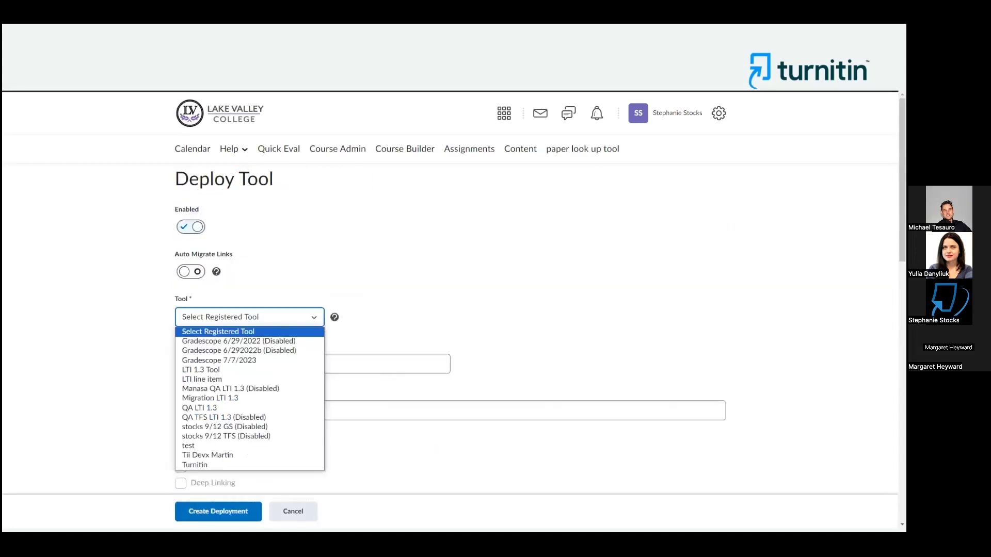
{"action": "key", "text": "Right"}
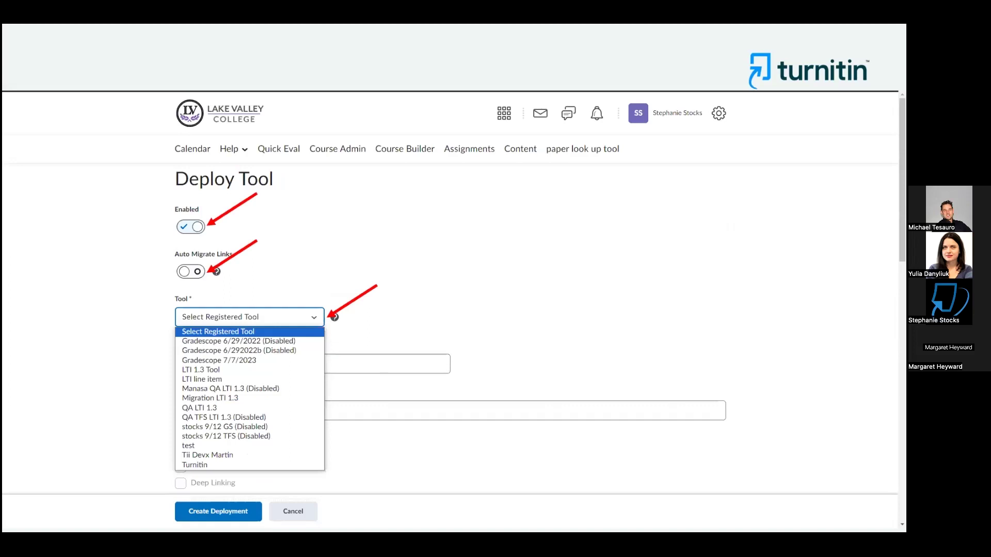
{"action": "key", "text": "Escape"}
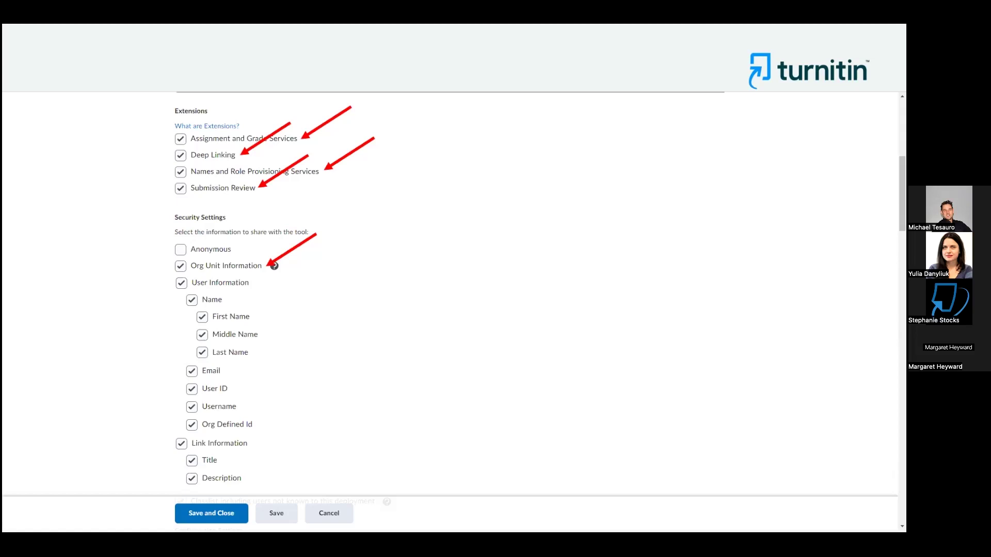
Include LTI grades in Final Grade and add the organization and Sample Courses org units
{"action": "scroll", "coordinate": [449, 294], "scroll_direction": "down", "scroll_amount": 7}
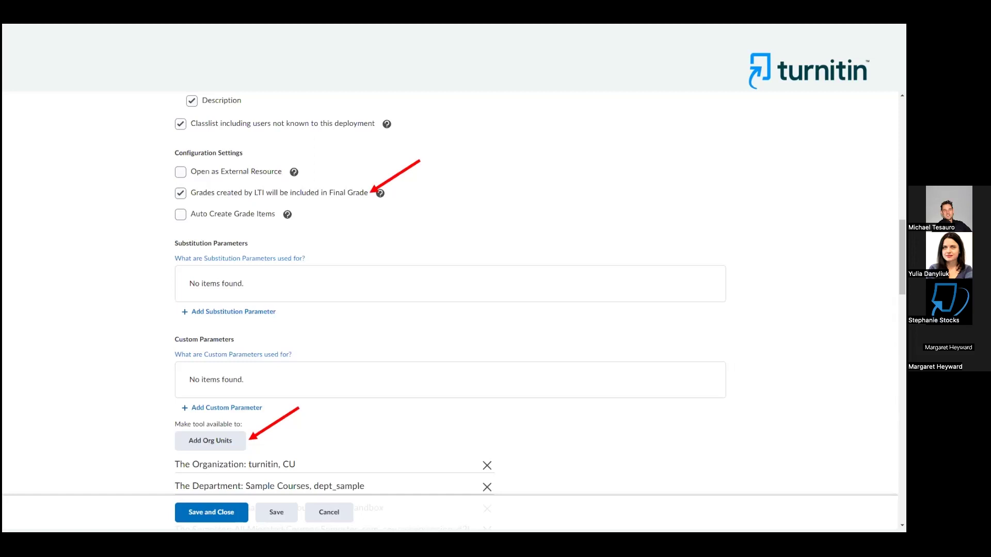
Open the Test module's Existing Activities list and choose TFS LTI 1.3
{"action": "scroll", "coordinate": [449, 310], "scroll_direction": "down", "scroll_amount": 10}
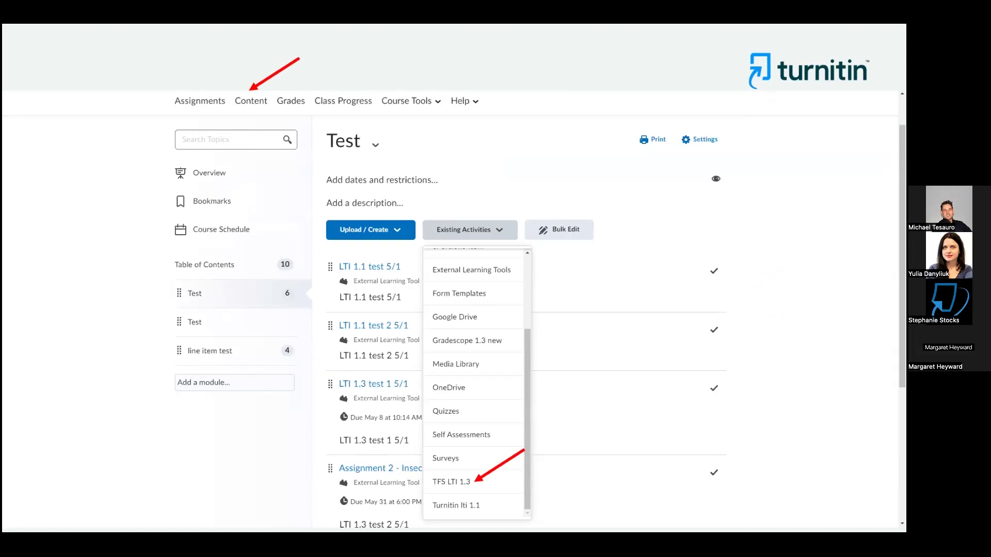
Launch the 'LTI 1.3 testing 2' Turnitin link from course content and choose the GLOBAL platform
{"action": "key", "text": "Right"}
{"action": "key", "text": "Right"}
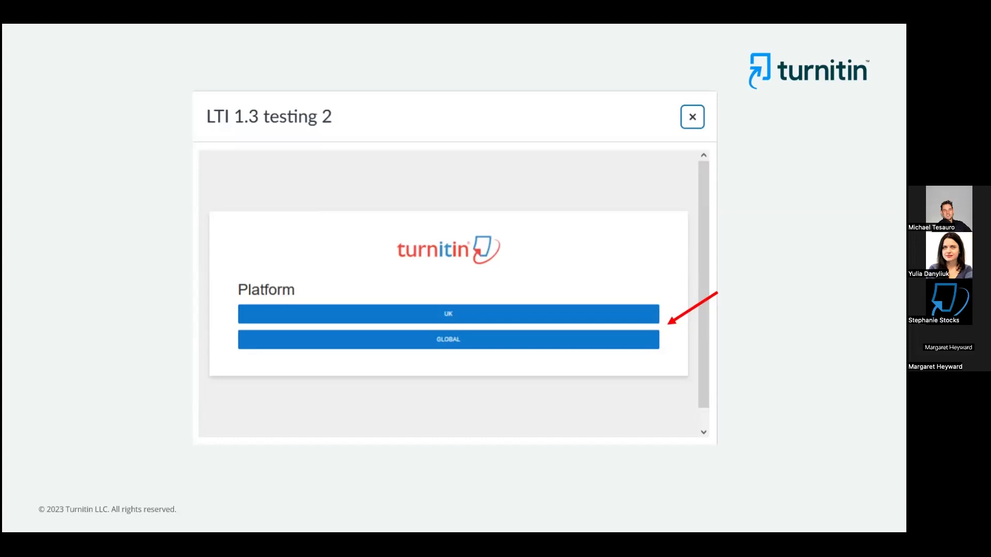
Sign in to Turnitin with the account email and password, then select an account to link
{"action": "key", "text": "Right"}
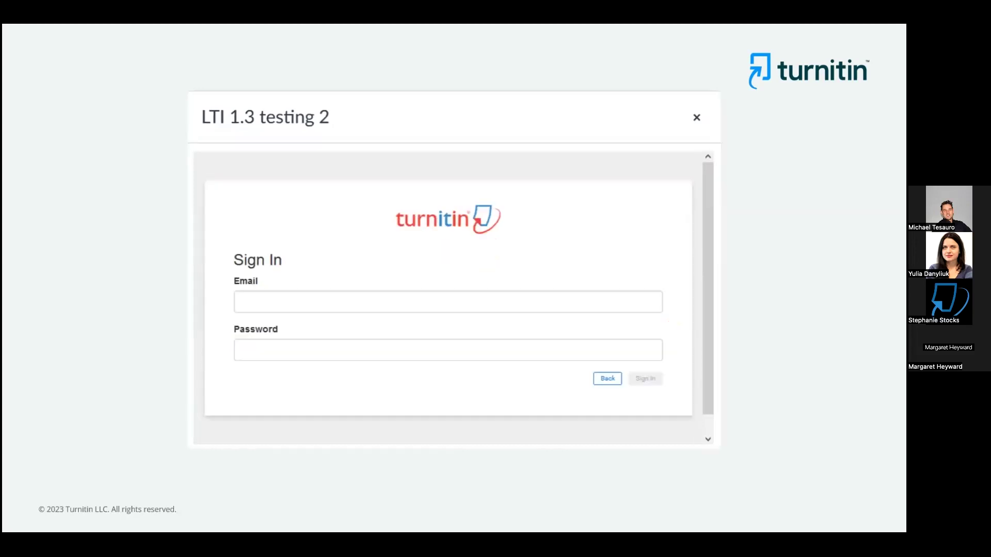
{"action": "key", "text": "Right"}
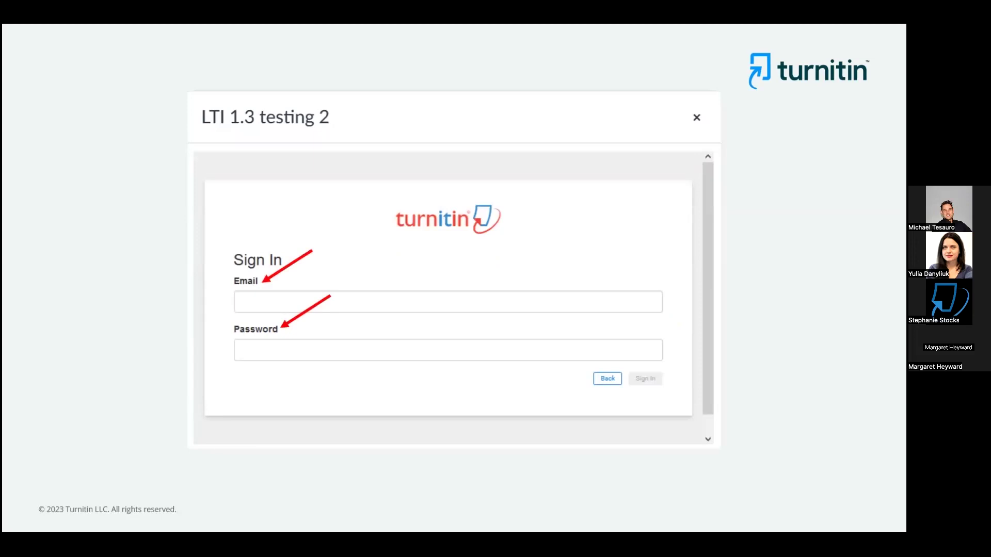
{"action": "key", "text": "Right"}
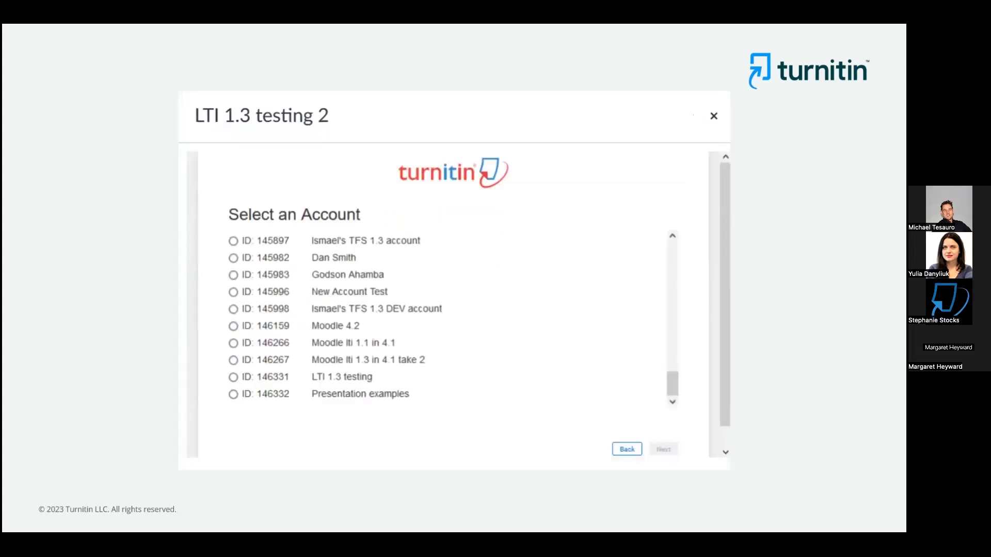
{"action": "key", "text": "Right"}
{"action": "key", "text": "Right"}
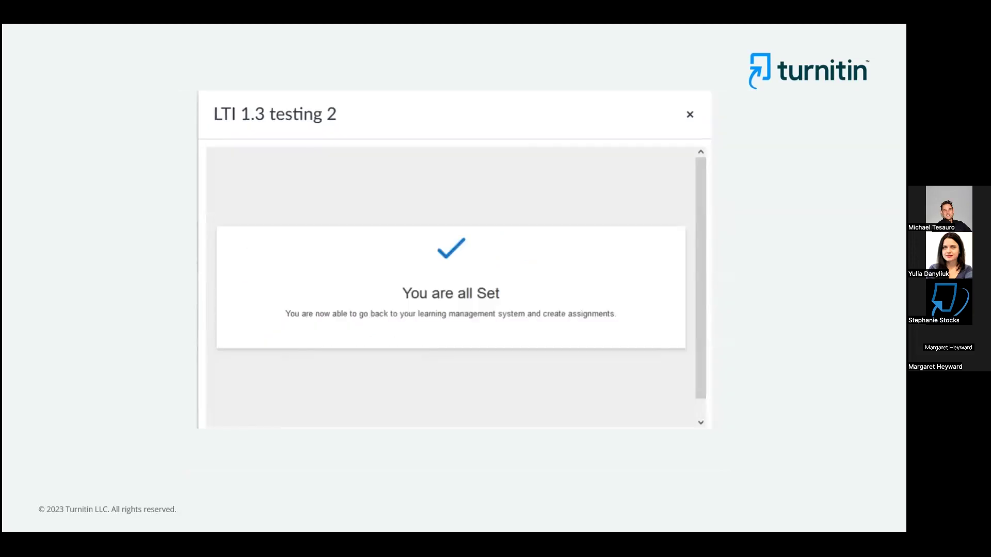
Go back to the Lake Valley College homepage and show the Admin Tools gear menu
{"action": "key", "text": "Right"}
{"action": "key", "text": "Left"}
{"action": "key", "text": "Right"}
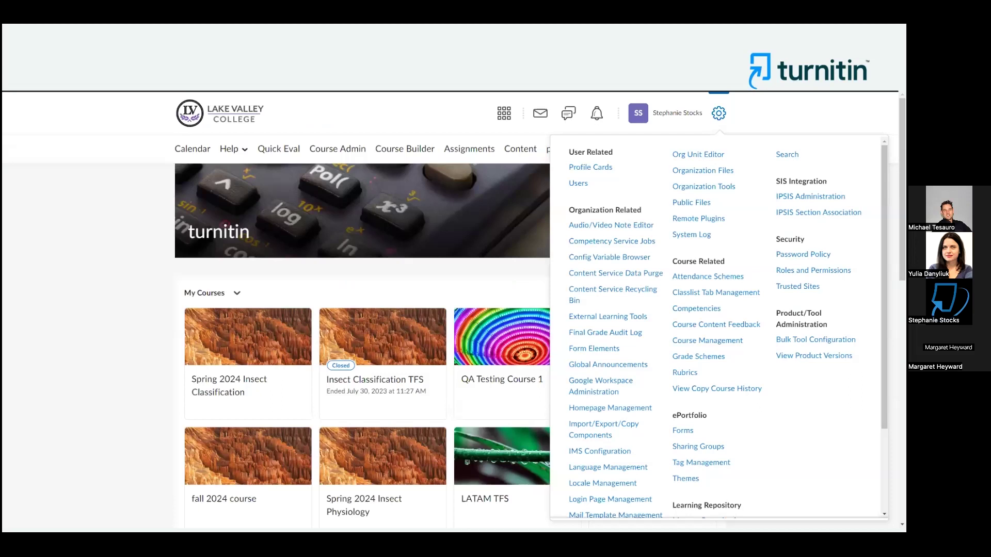